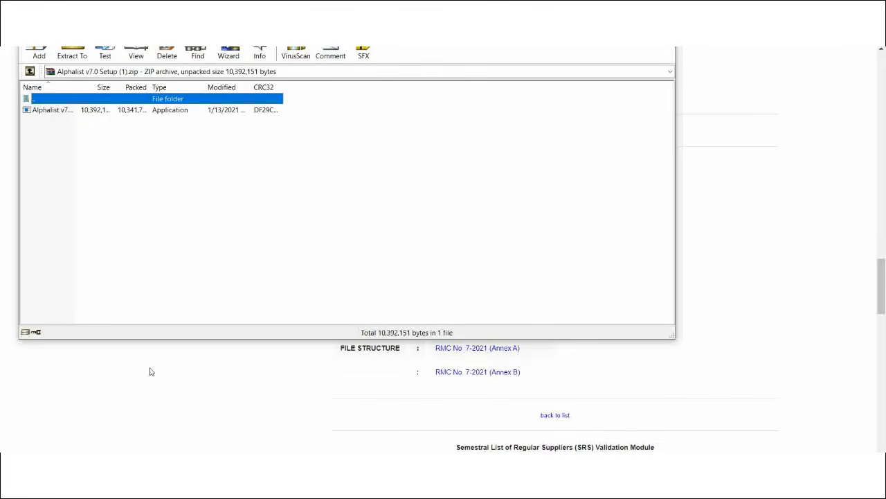
# - Select the Alphalist v7.0 setup application inside the downloaded ZIP archive
pyautogui.click(127, 112)
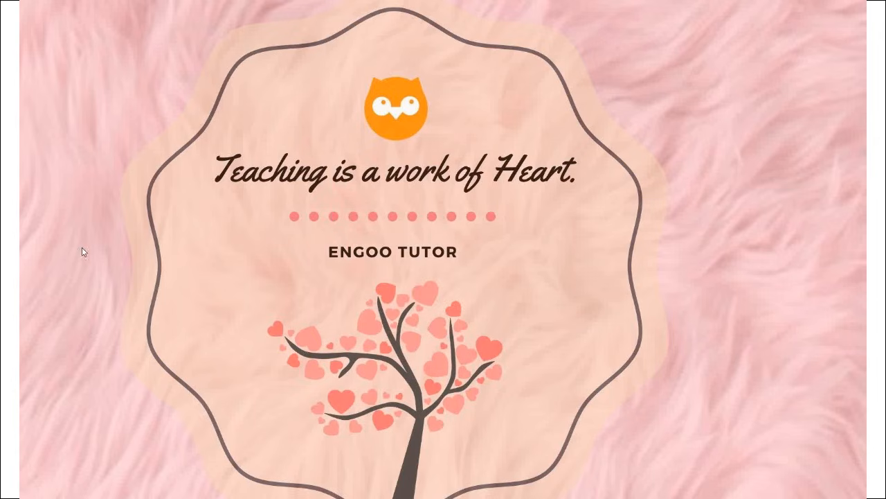
# - Launch Alphalist Data Entry 7.0 from the desktop and log in with the account password
pyautogui.doubleClick(10, 231)
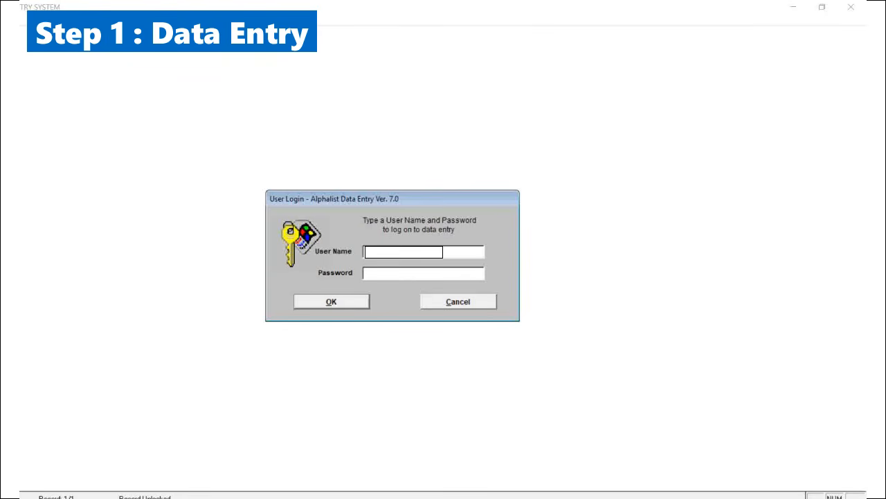
pyautogui.click(376, 276)
pyautogui.write('*****')
pyautogui.click(319, 307)
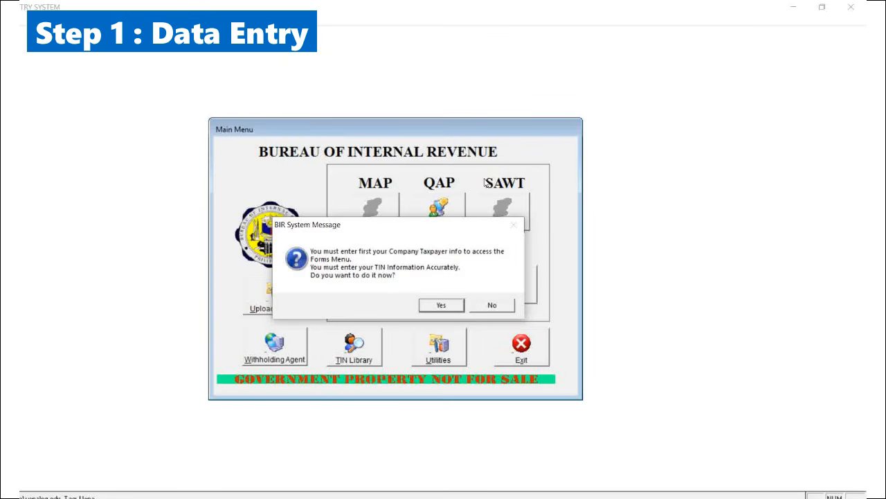
# - Agree to enter the company taxpayer information and open the Withholding Agent Information form
pyautogui.click(386, 9)
pyautogui.click(440, 306)
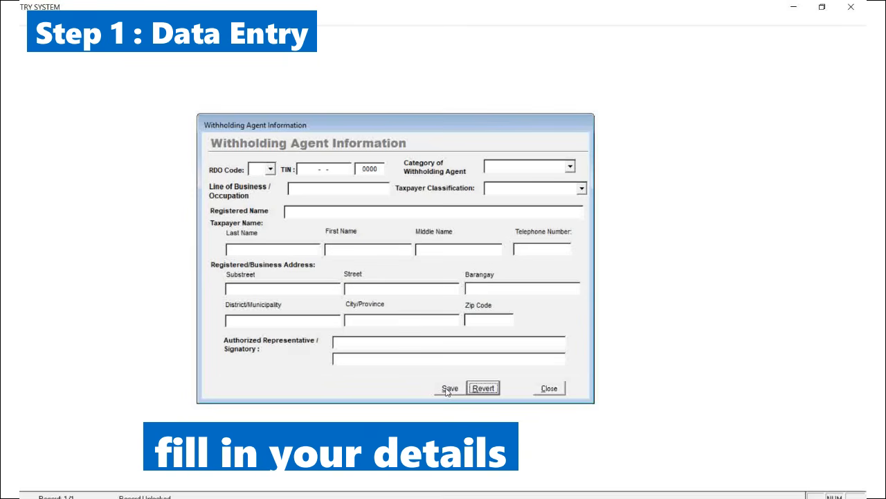
pyautogui.rightClick(769, 496)
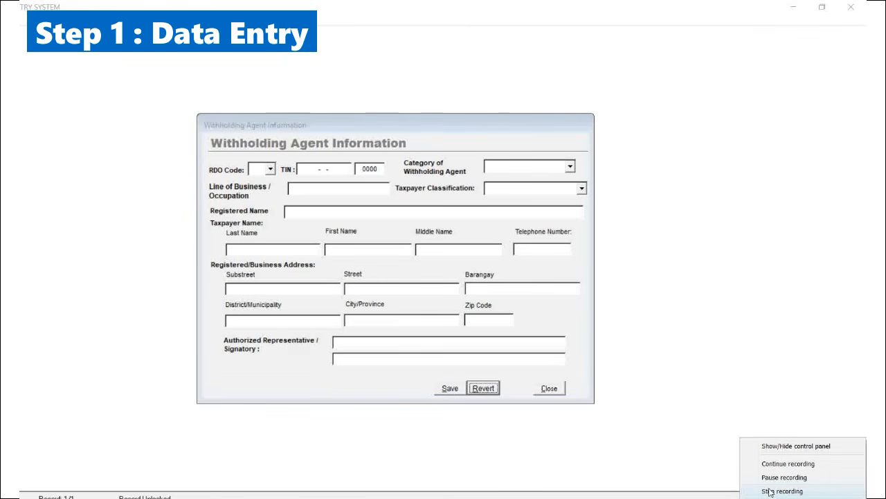
pyautogui.click(783, 491)
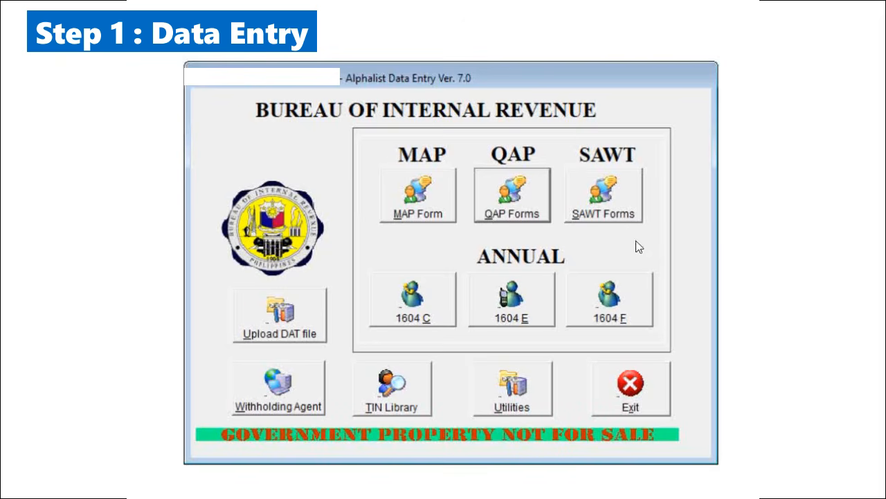
# - Open the SAWT forms, set Any Taxes Withheld to Y, and open 1701Q data entry for March 2021
pyautogui.click(615, 203)
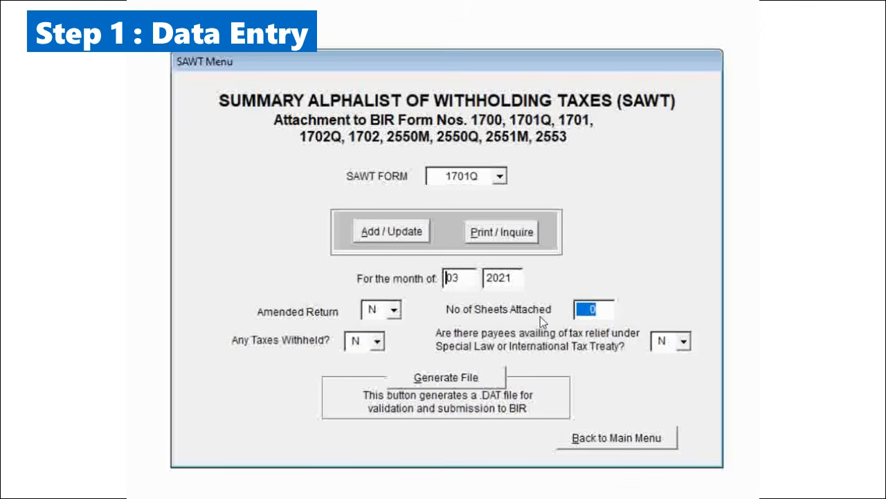
pyautogui.click(377, 341)
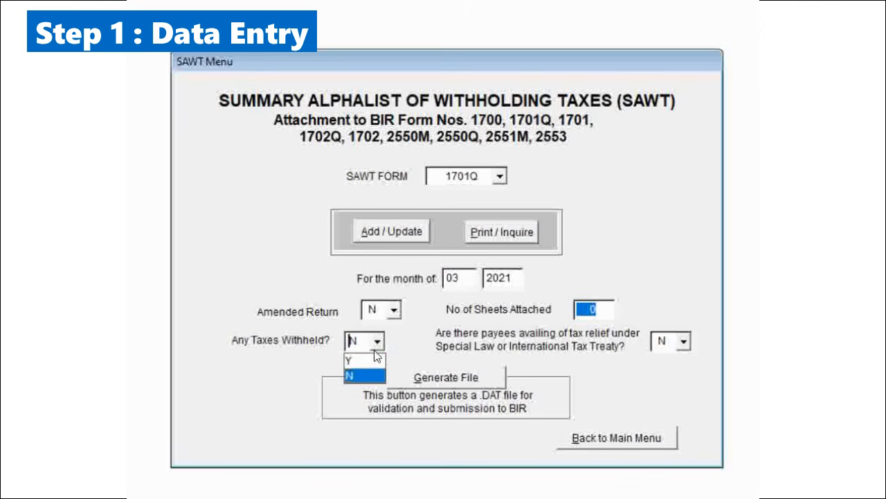
pyautogui.click(354, 359)
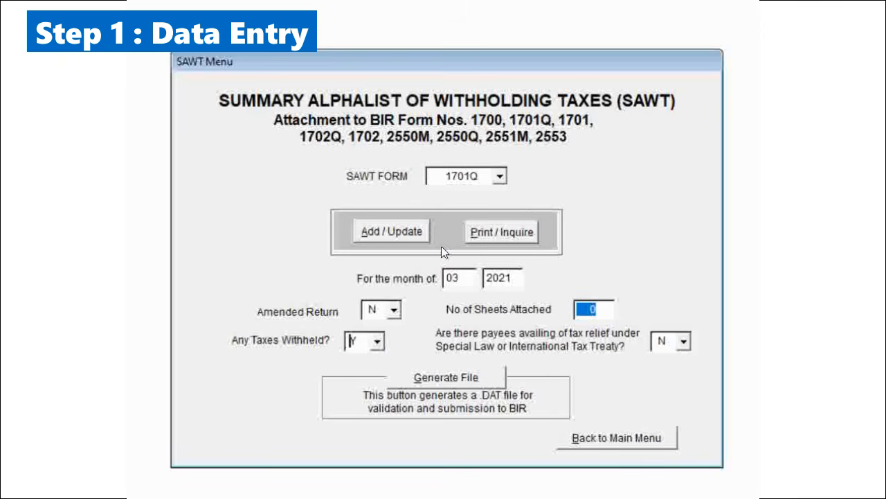
pyautogui.click(379, 240)
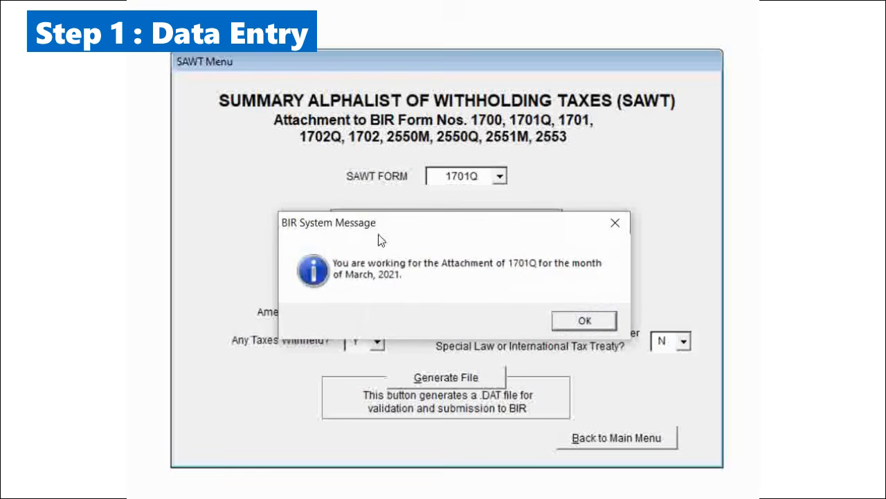
pyautogui.click(587, 321)
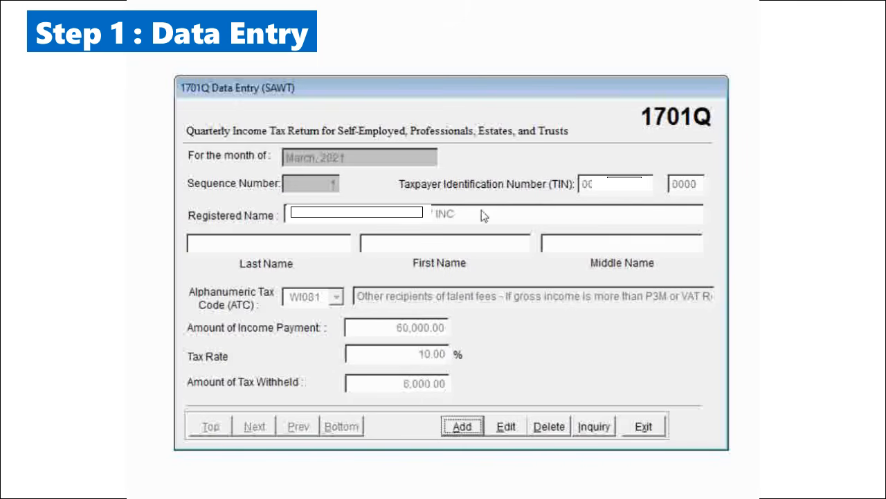
# - Open the first 1701Q payor record for editing and save it, repeating this once more
pyautogui.click(508, 432)
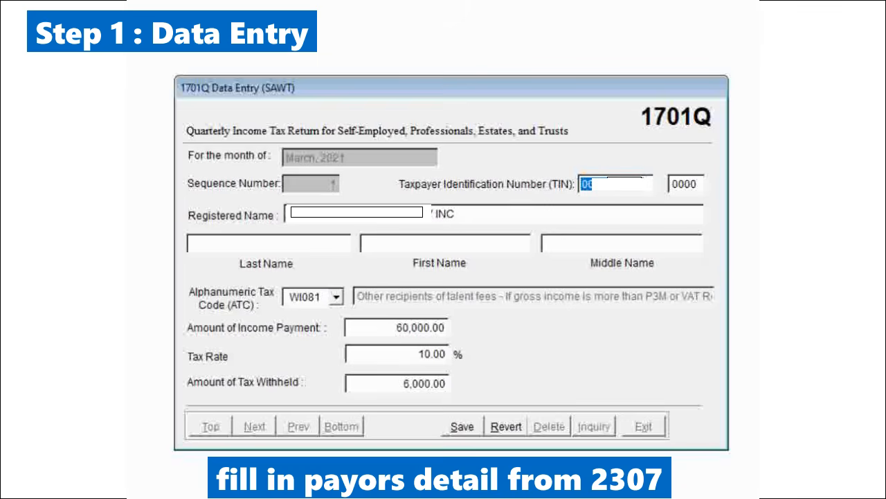
pyautogui.click(462, 427)
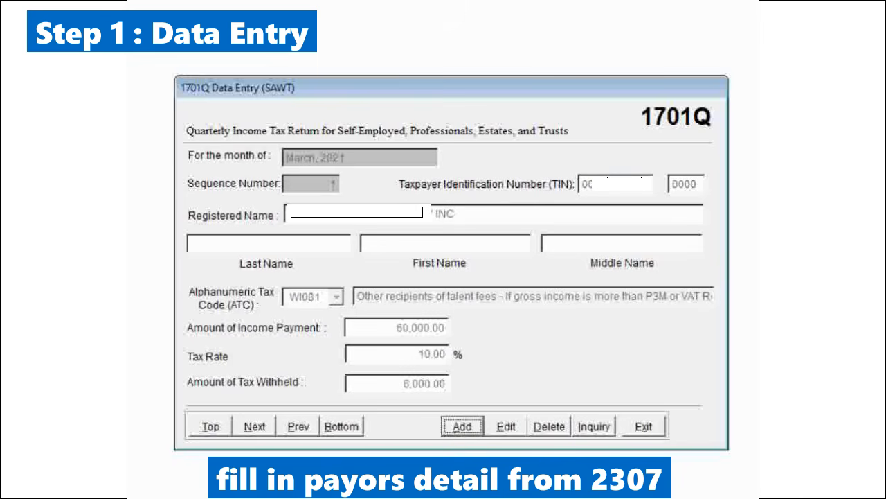
pyautogui.click(506, 427)
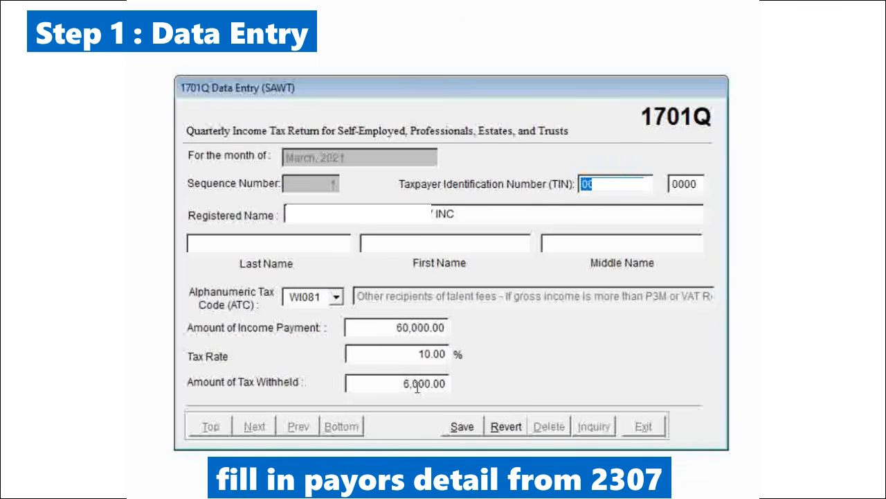
pyautogui.click(462, 427)
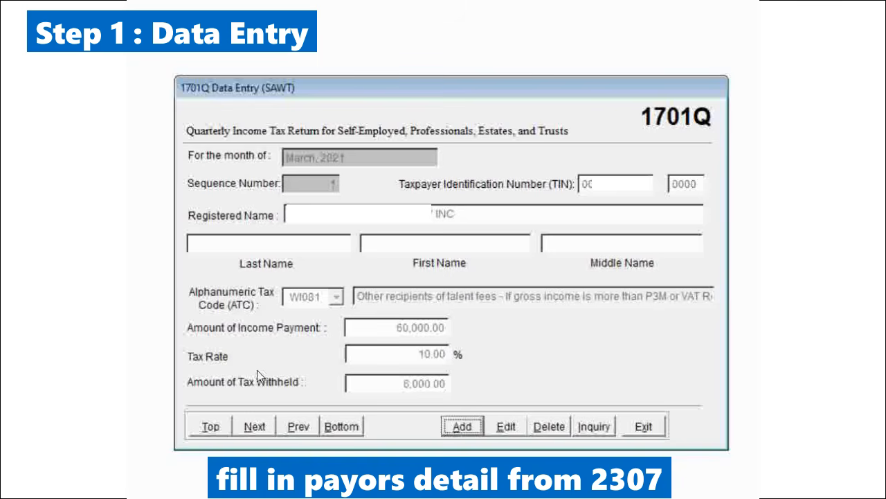
# - Start a new payor entry, discard it while still blank, and return to the SAWT menu
pyautogui.click(460, 428)
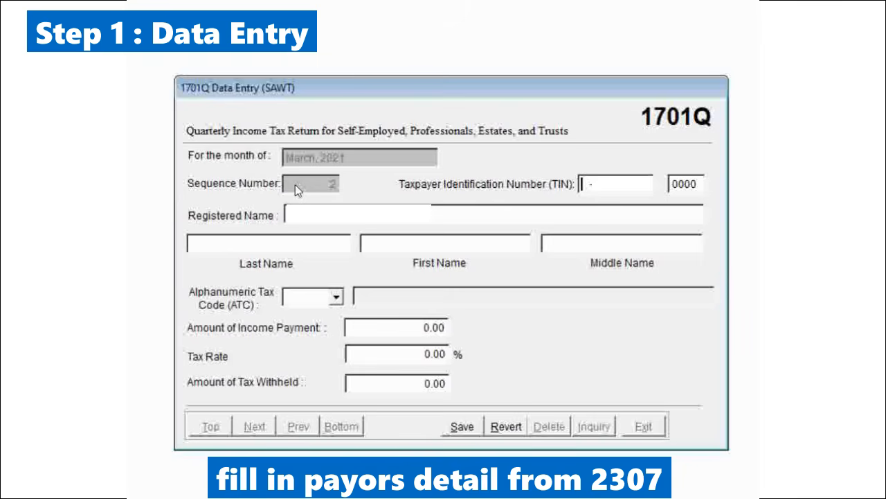
pyautogui.click(508, 427)
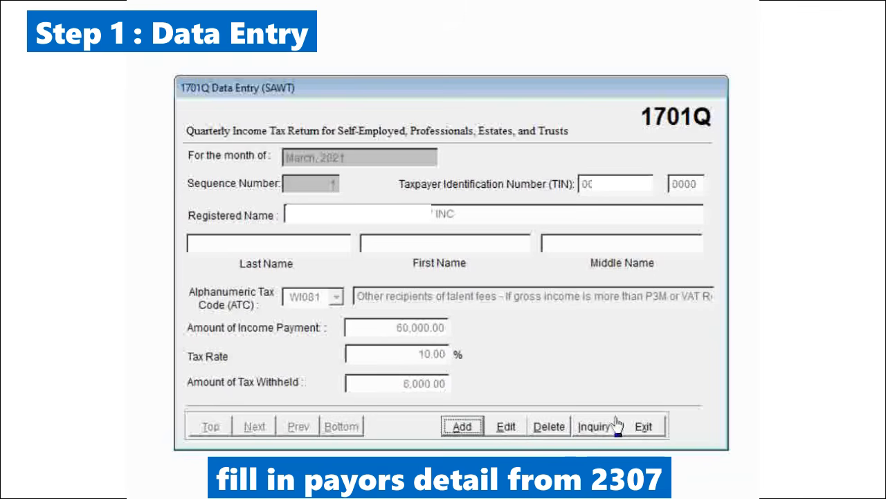
pyautogui.click(644, 427)
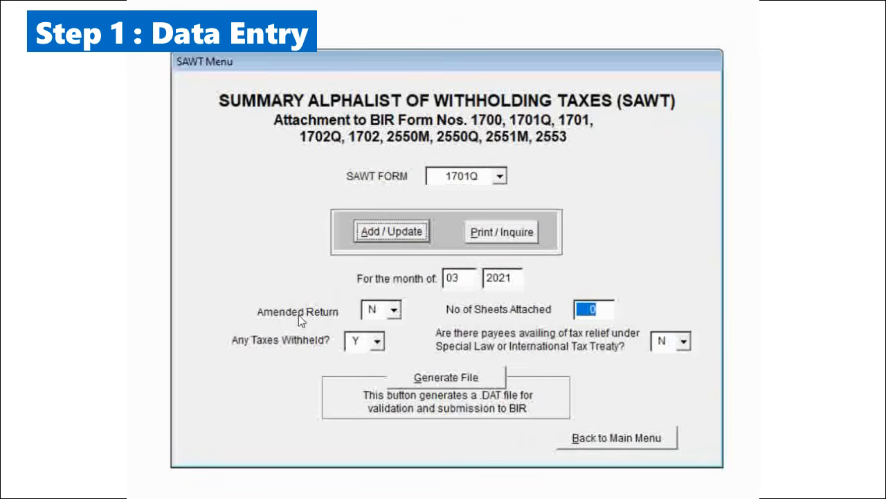
# - Generate the 1701Q DAT file in the BIRALPHA70 folder, replacing the existing copy, and view the created file
pyautogui.click(447, 381)
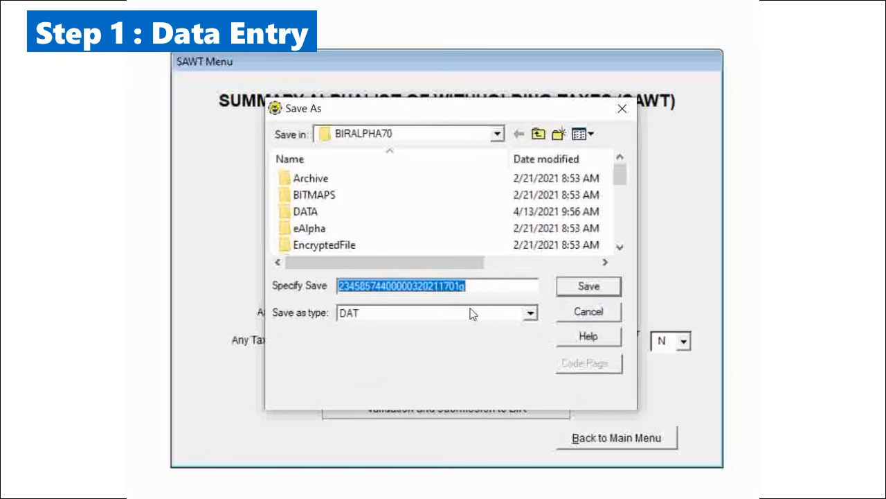
pyautogui.click(588, 290)
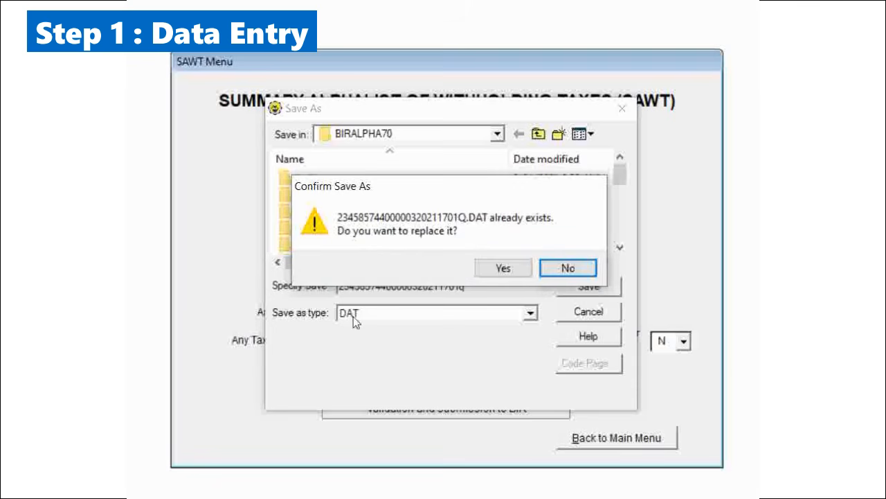
pyautogui.click(505, 269)
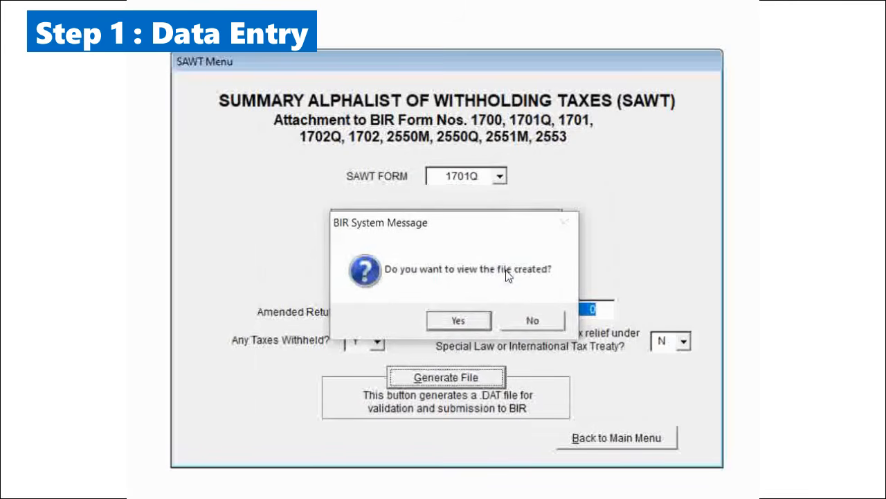
pyautogui.click(433, 322)
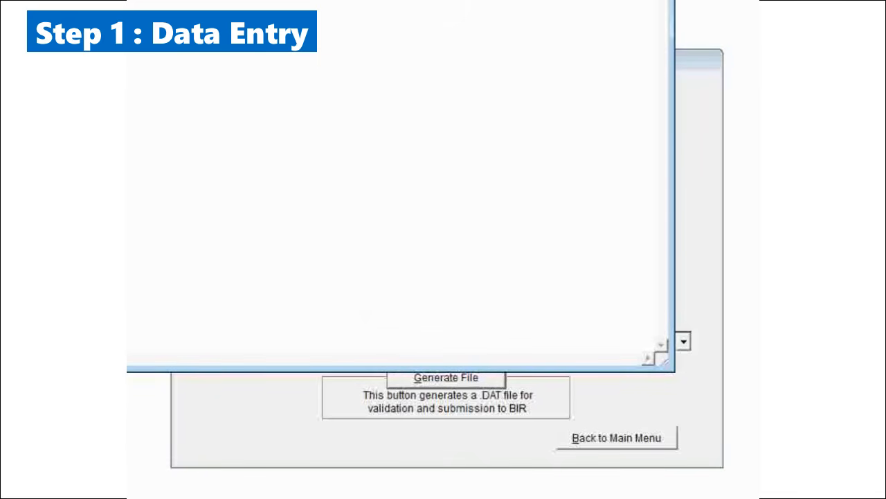
pyautogui.click(658, 1)
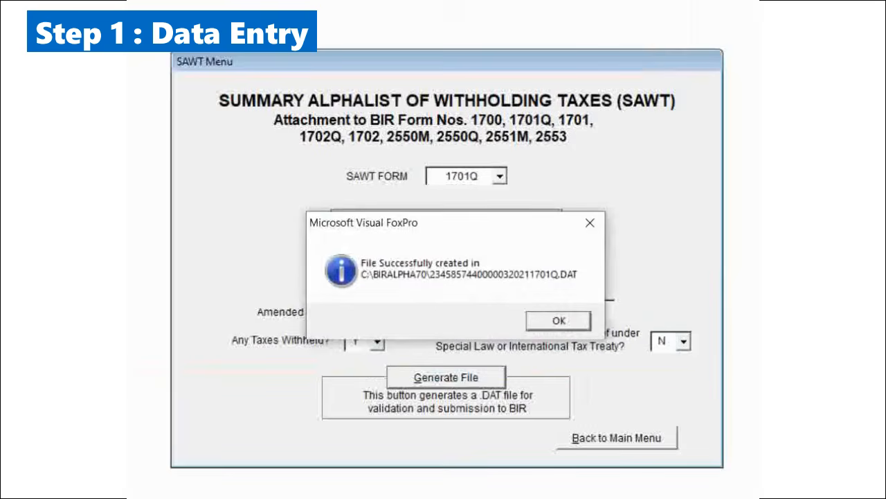
pyautogui.click(559, 321)
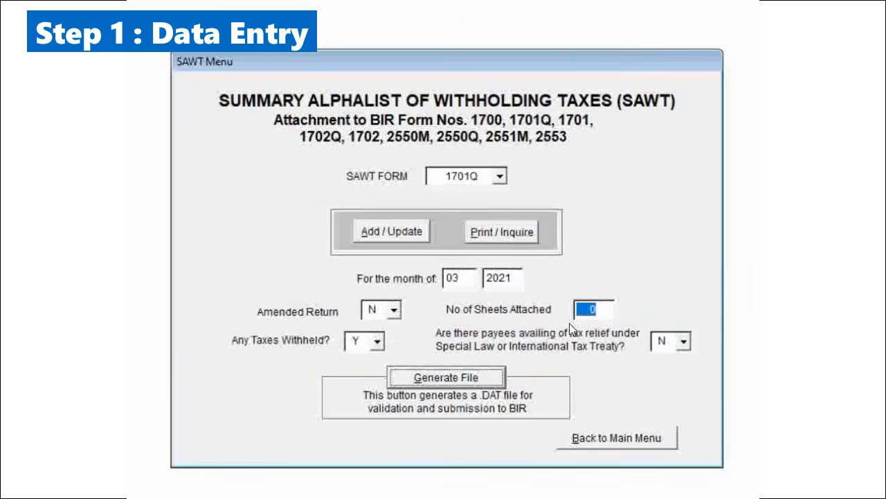
# - Review the payor entry and grand totals in the March 2021 1701Q inquiry and go back to the SAWT menu
pyautogui.click(505, 239)
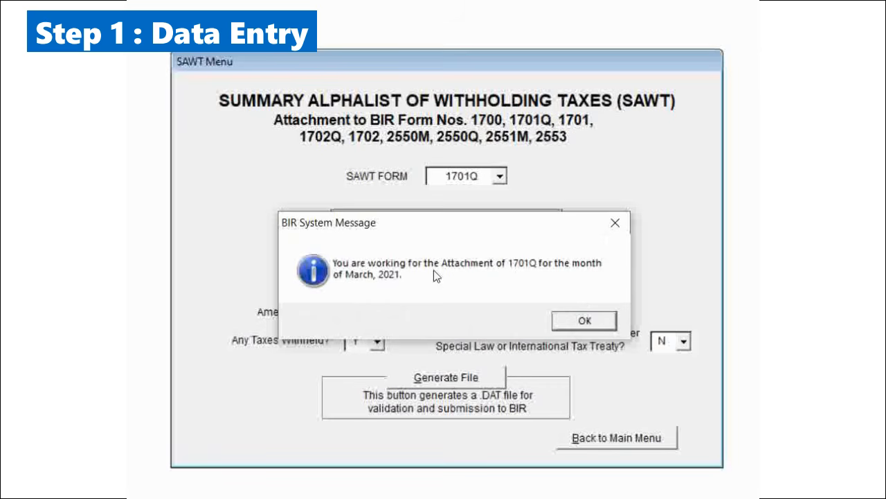
pyautogui.click(586, 321)
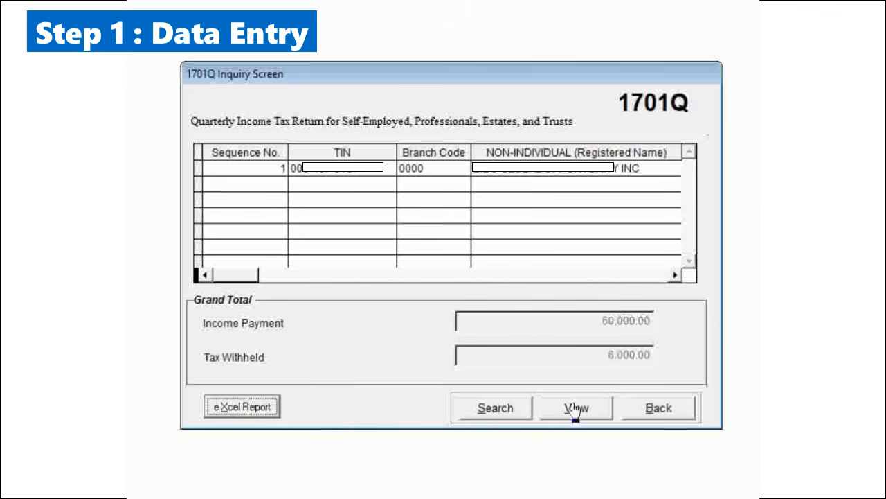
pyautogui.click(667, 413)
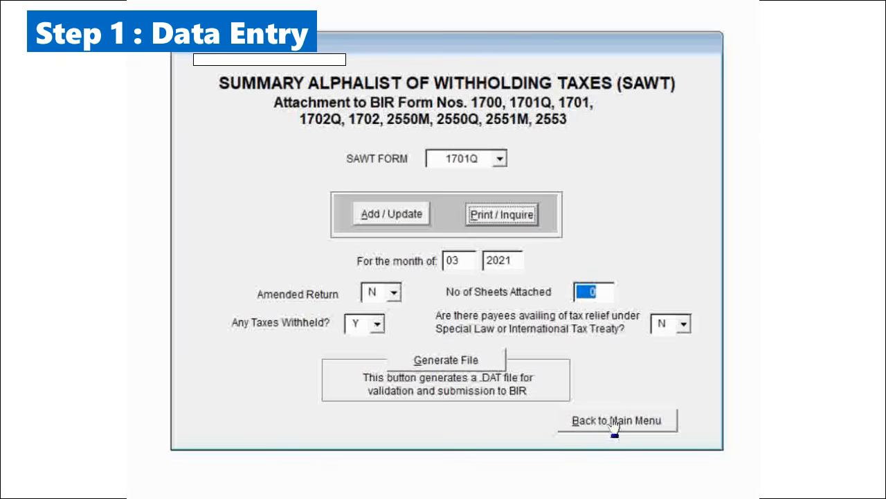
# - Return to the main menu and exit Alphalist Data Entry
pyautogui.click(614, 423)
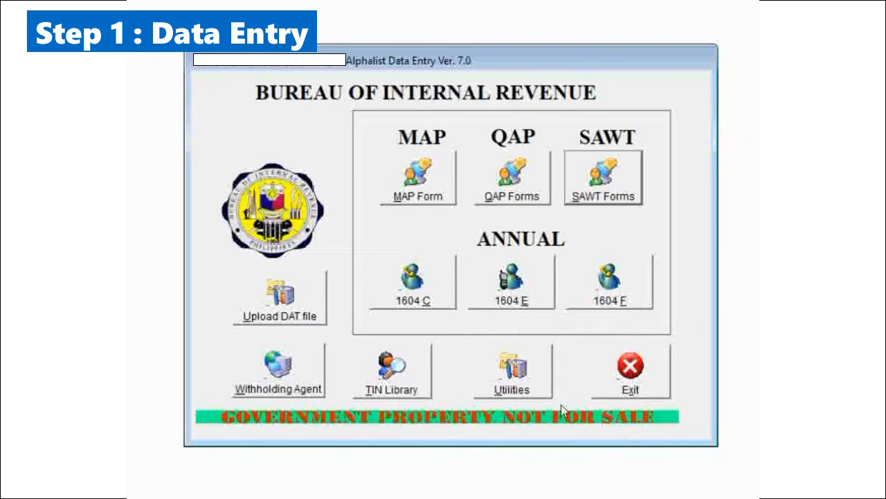
pyautogui.click(630, 385)
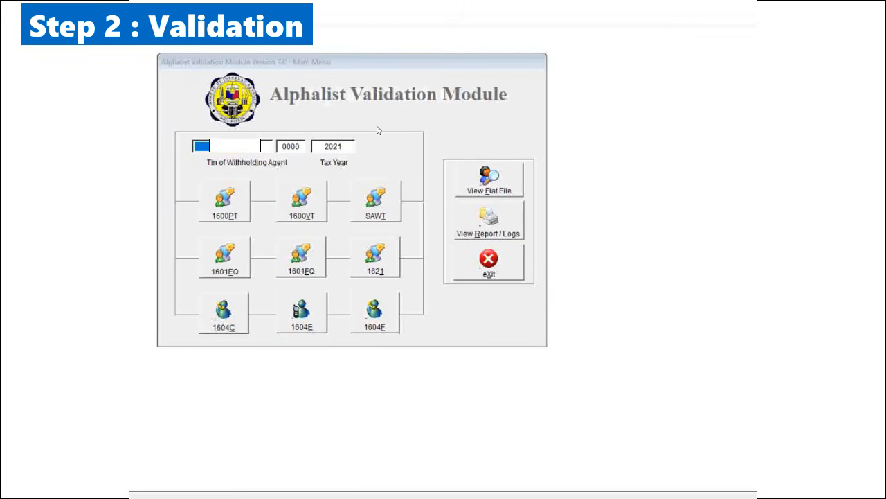
# - Open SAWT validation in the Alphalist Validation Module and set the SAWT form to 1701Q
pyautogui.click(374, 208)
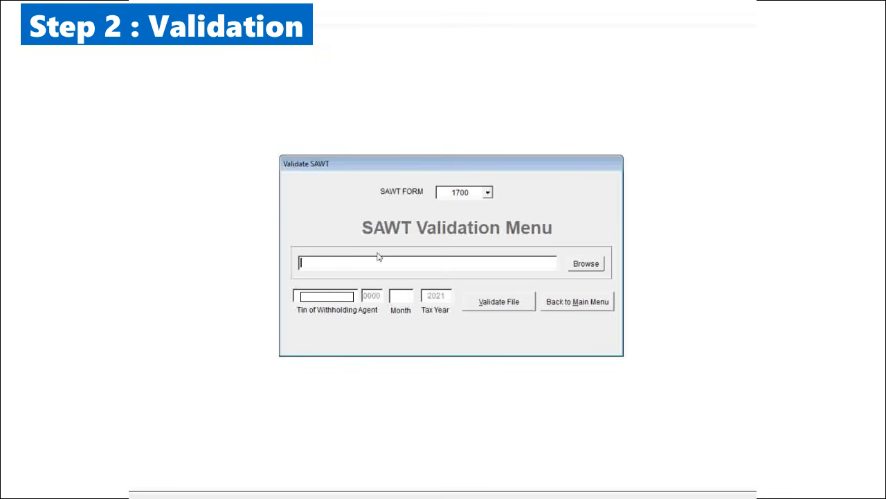
pyautogui.click(581, 299)
pyautogui.click(487, 192)
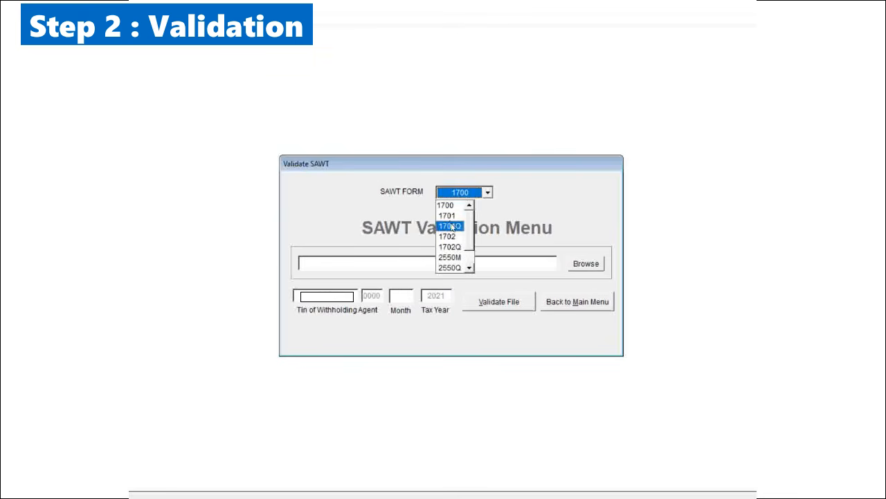
pyautogui.click(449, 225)
# - Load the March 2021 1701Q DAT file from the BIRALPHA70 folder for validation
pyautogui.click(586, 264)
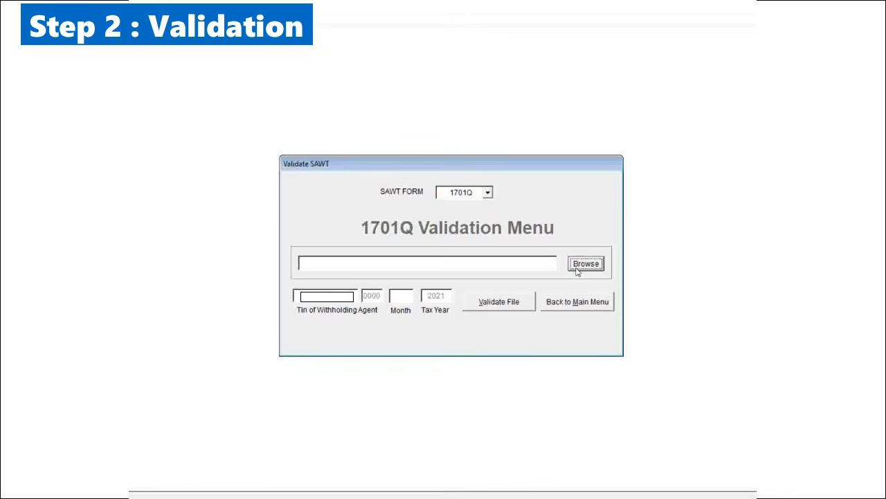
pyautogui.scroll(-3, 502, 239)
pyautogui.scroll(-1, 502, 239)
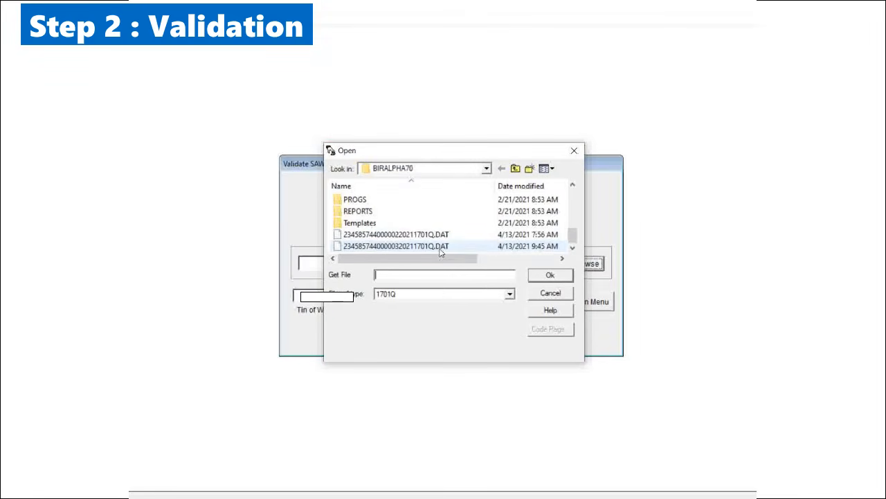
pyautogui.click(443, 246)
pyautogui.click(551, 275)
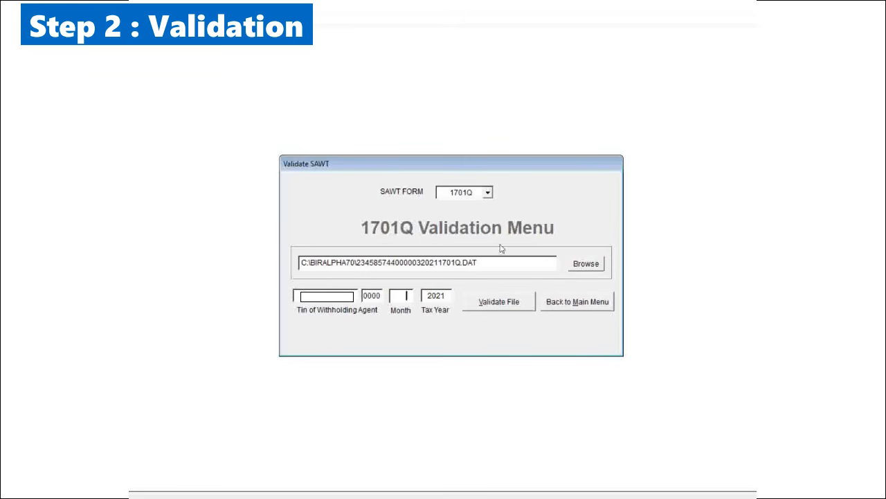
# - Validate the loaded 1701Q file for month 03 and return to the validation main menu
pyautogui.write('03')
pyautogui.press('Tab')
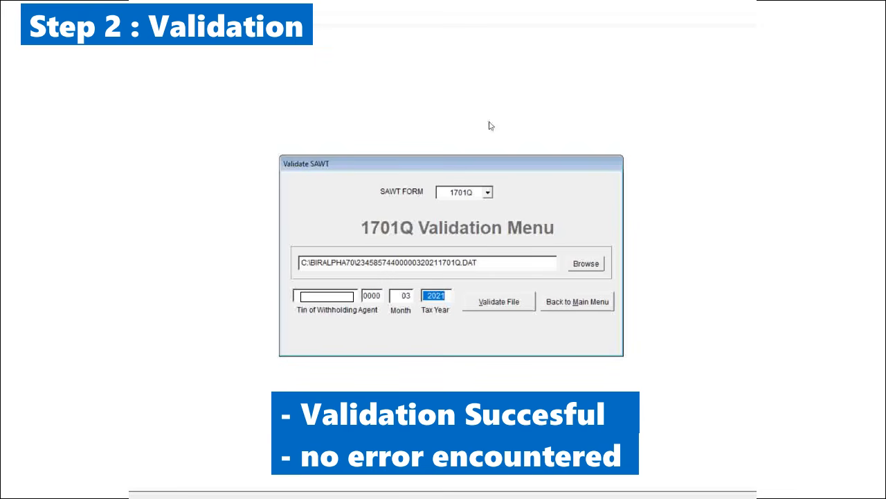
pyautogui.click(559, 305)
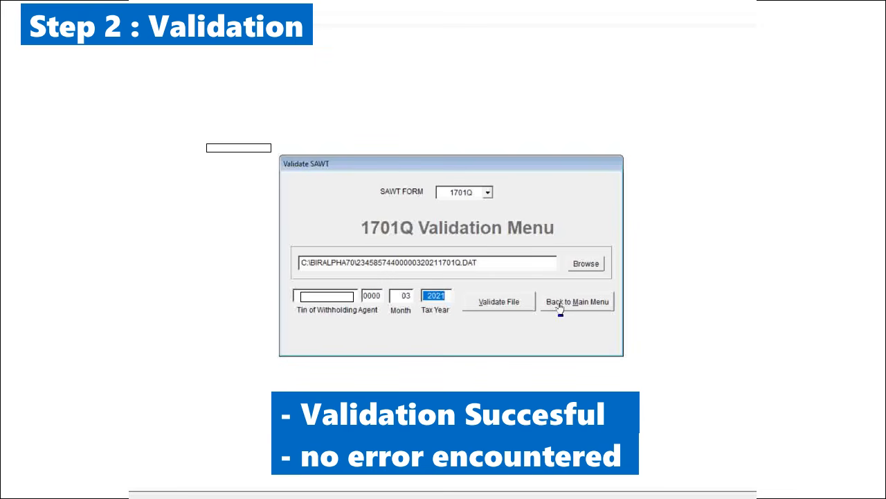